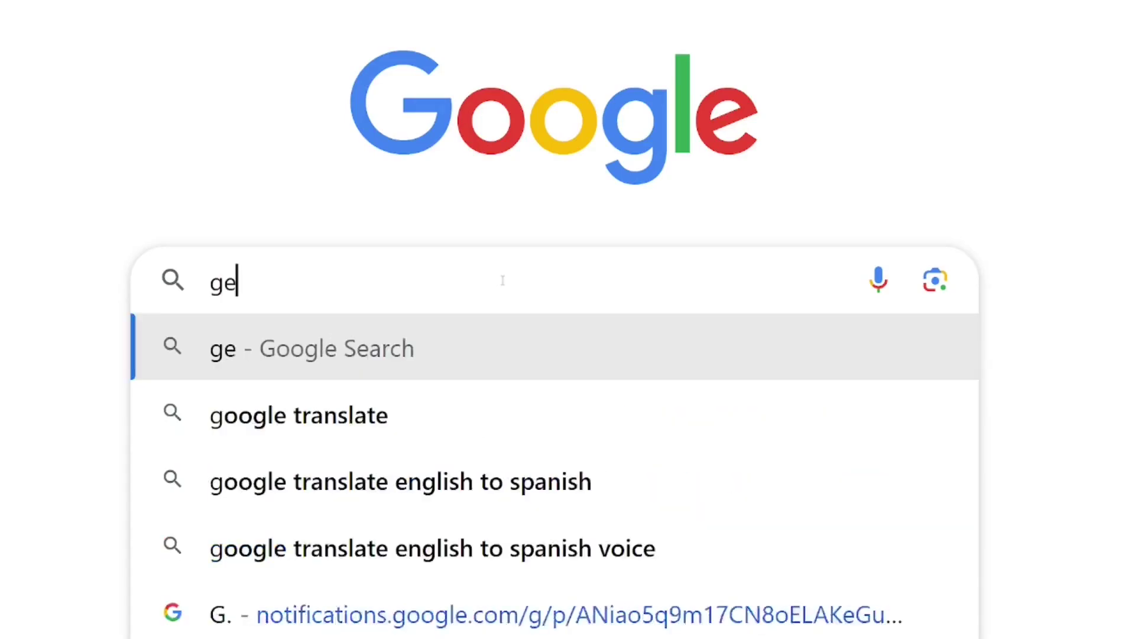
Search Google for 'get 25$ for signing up on payoneer'.
{"action": "type", "text": "25$ for sig"}
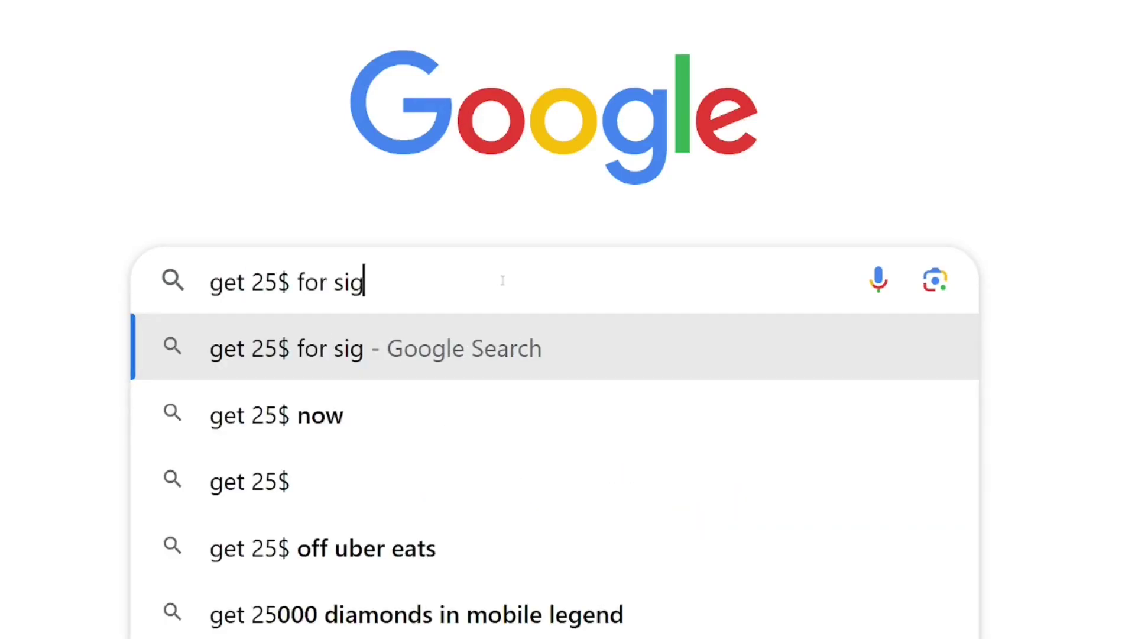
{"action": "type", "text": "ning up on pa"}
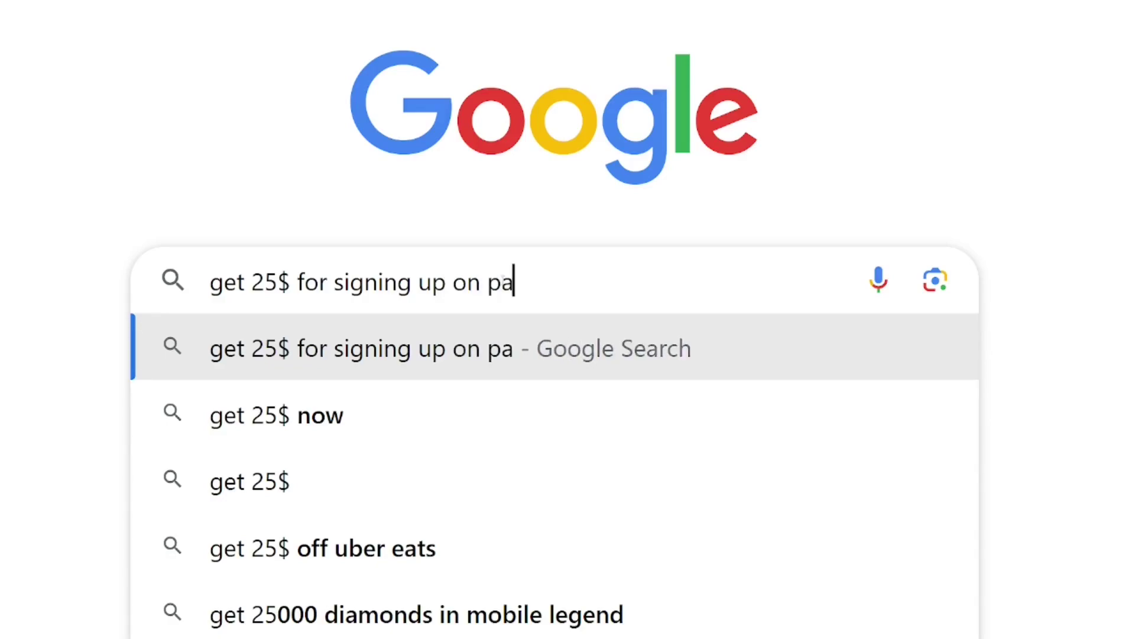
{"action": "type", "text": "yoneer"}
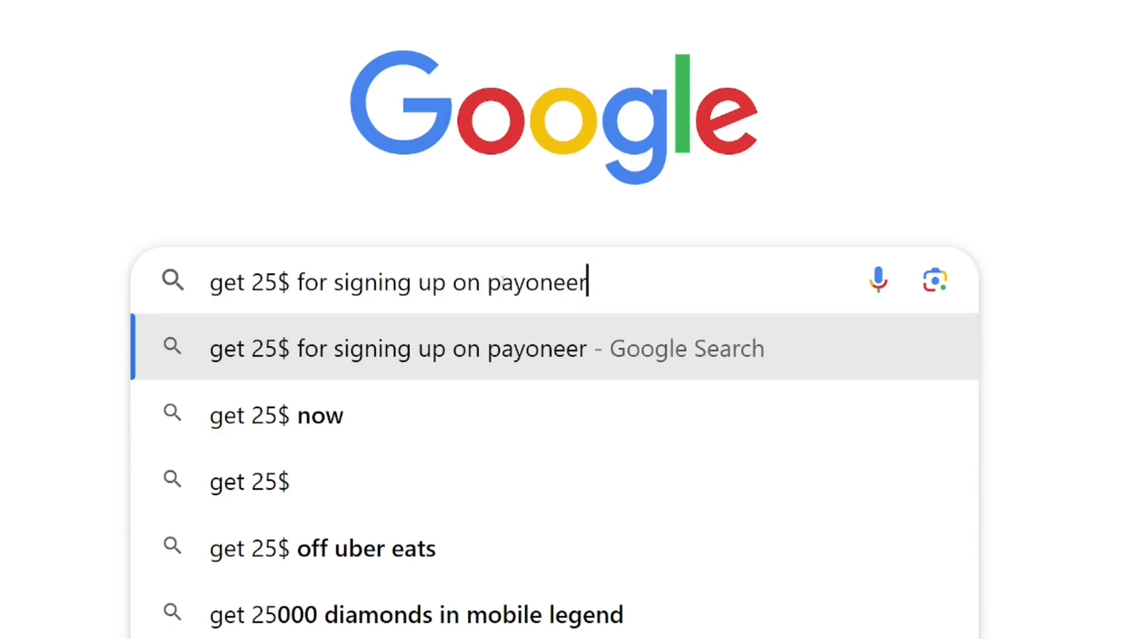
{"action": "key", "text": "Return"}
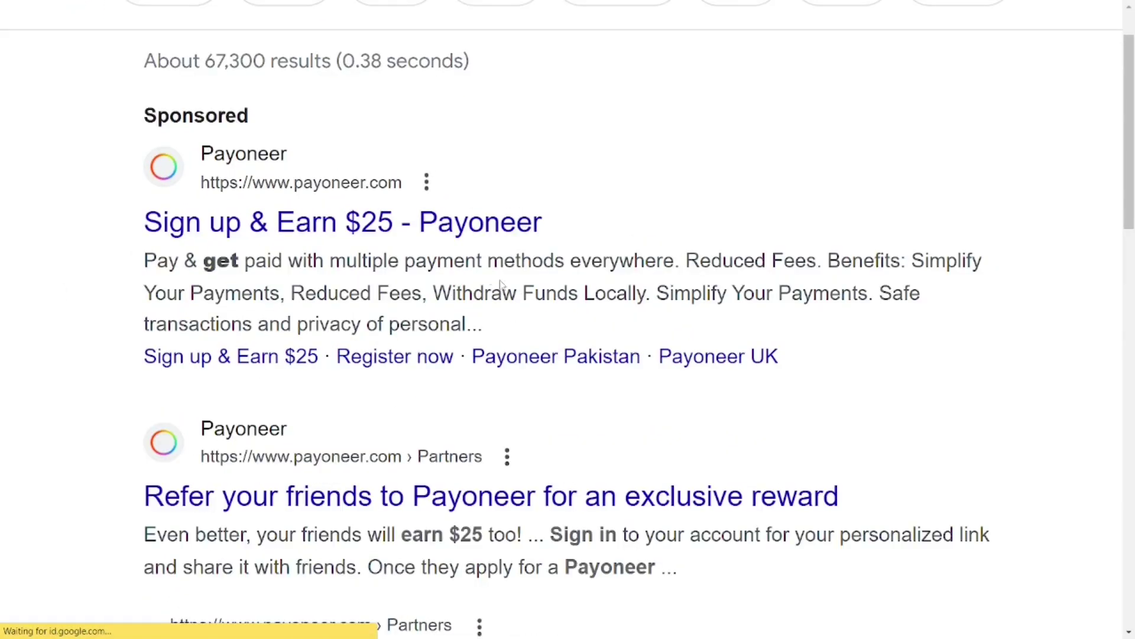
Open Payoneer's 'Sign up & Earn $25' offer and choose the Freelancer or SMB account type.
{"action": "left_click", "coordinate": [379, 235]}
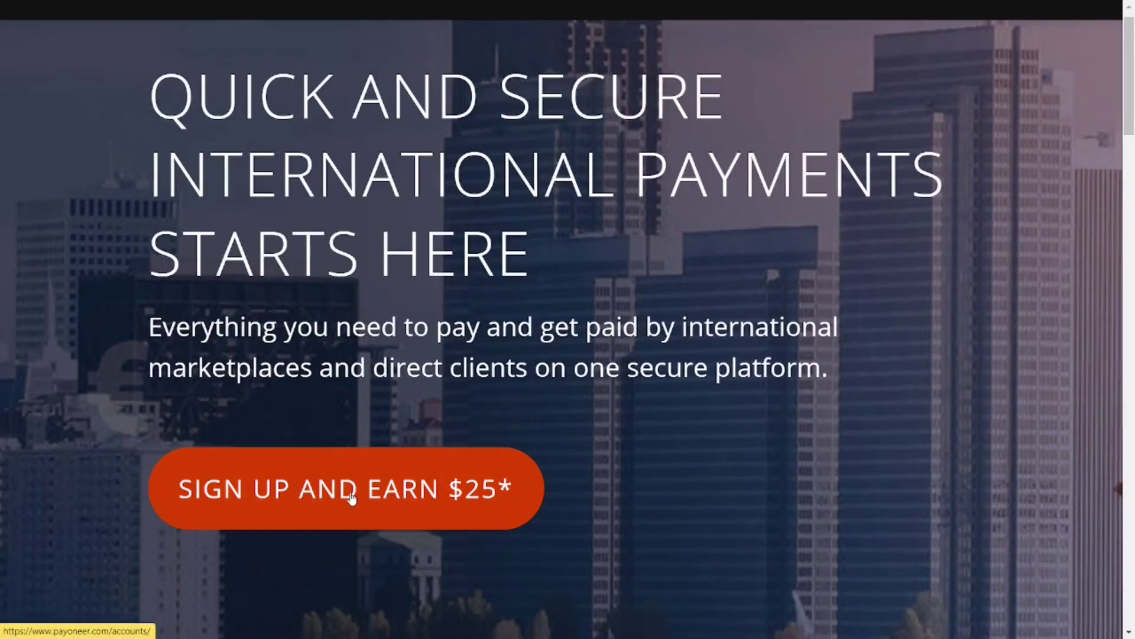
{"action": "left_click", "coordinate": [353, 498]}
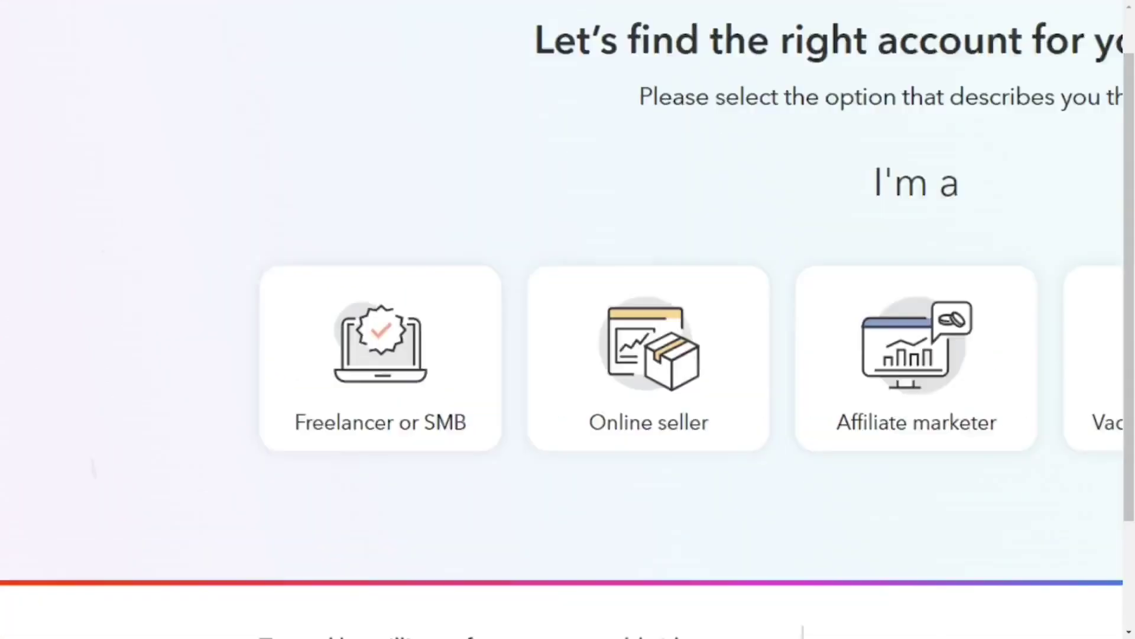
{"action": "scroll", "coordinate": [626, 355], "scroll_direction": "right", "scroll_amount": 5}
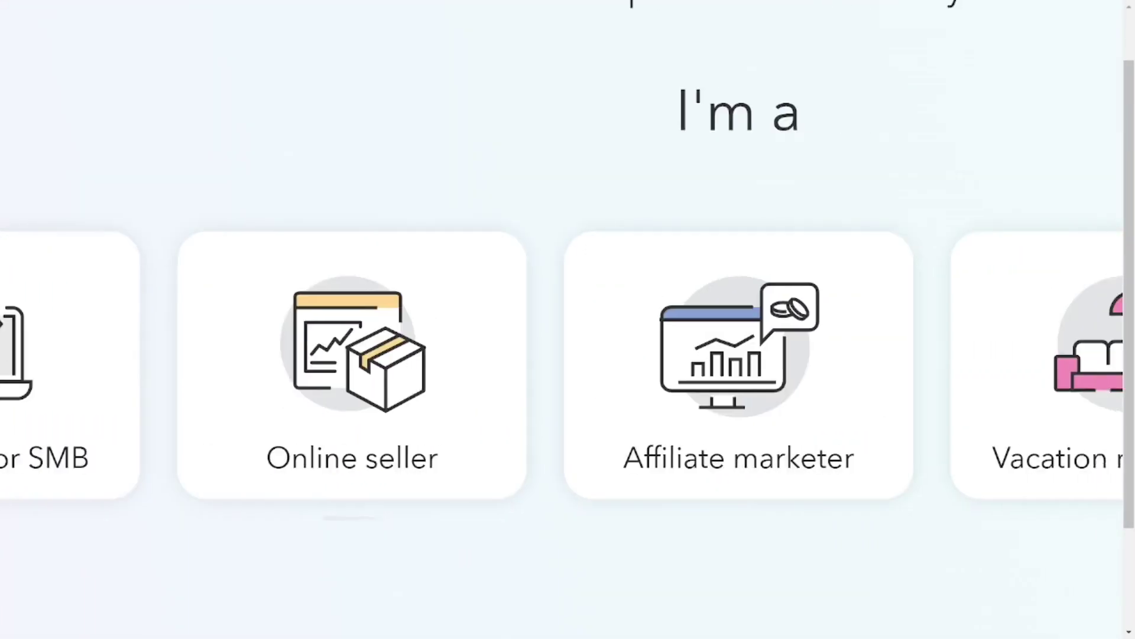
{"action": "scroll", "coordinate": [568, 355], "scroll_direction": "right", "scroll_amount": 8}
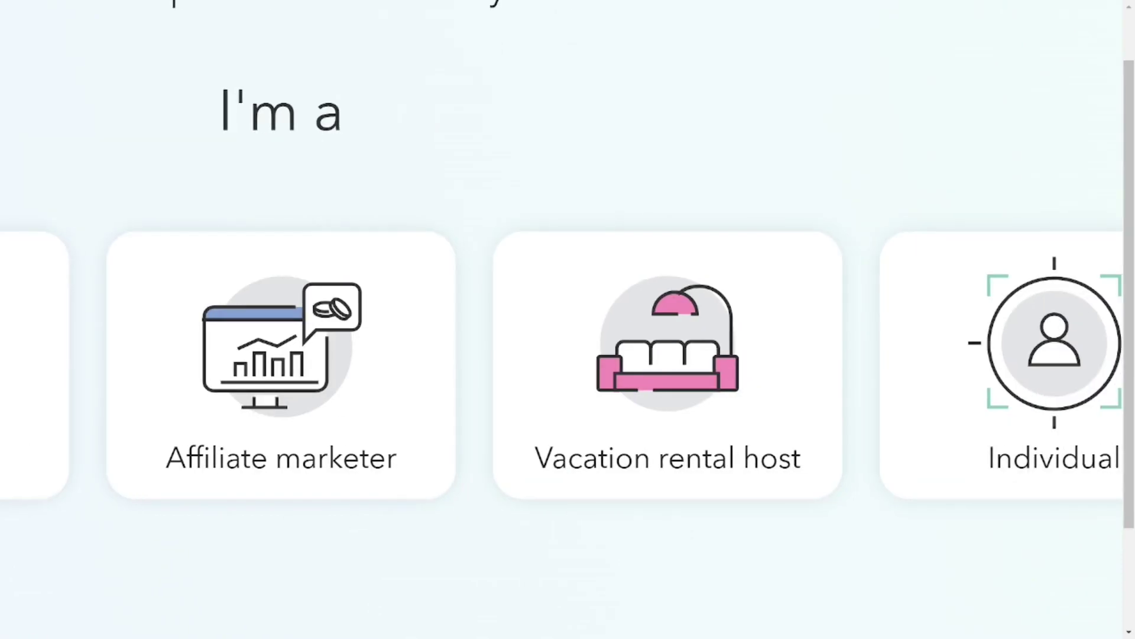
{"action": "scroll", "coordinate": [296, 374], "scroll_direction": "left", "scroll_amount": 15}
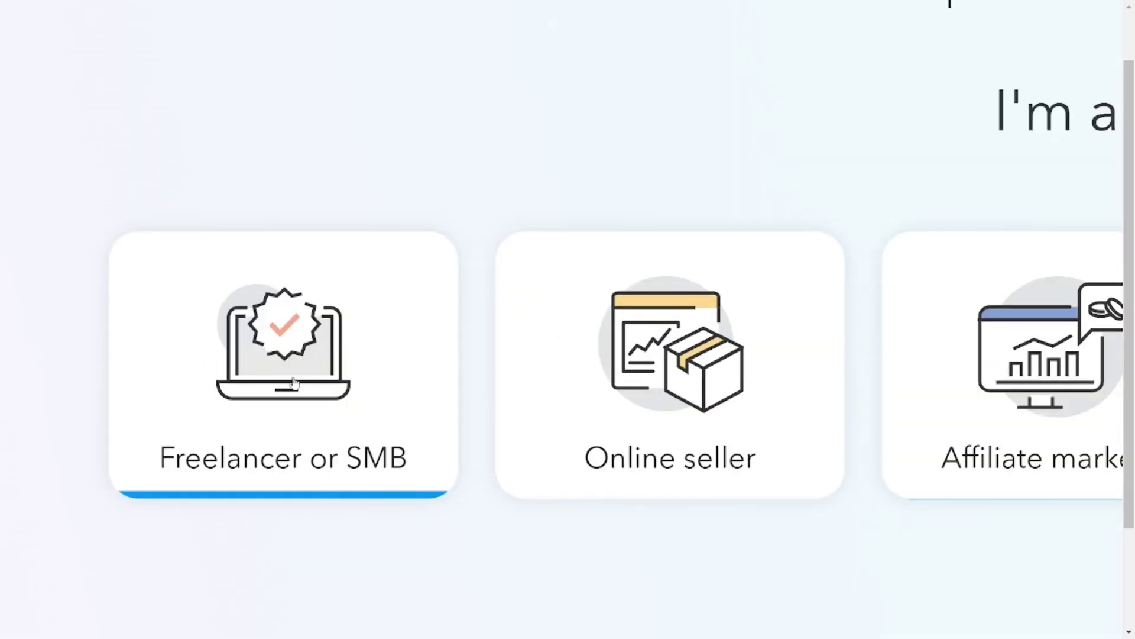
{"action": "left_click", "coordinate": [296, 373]}
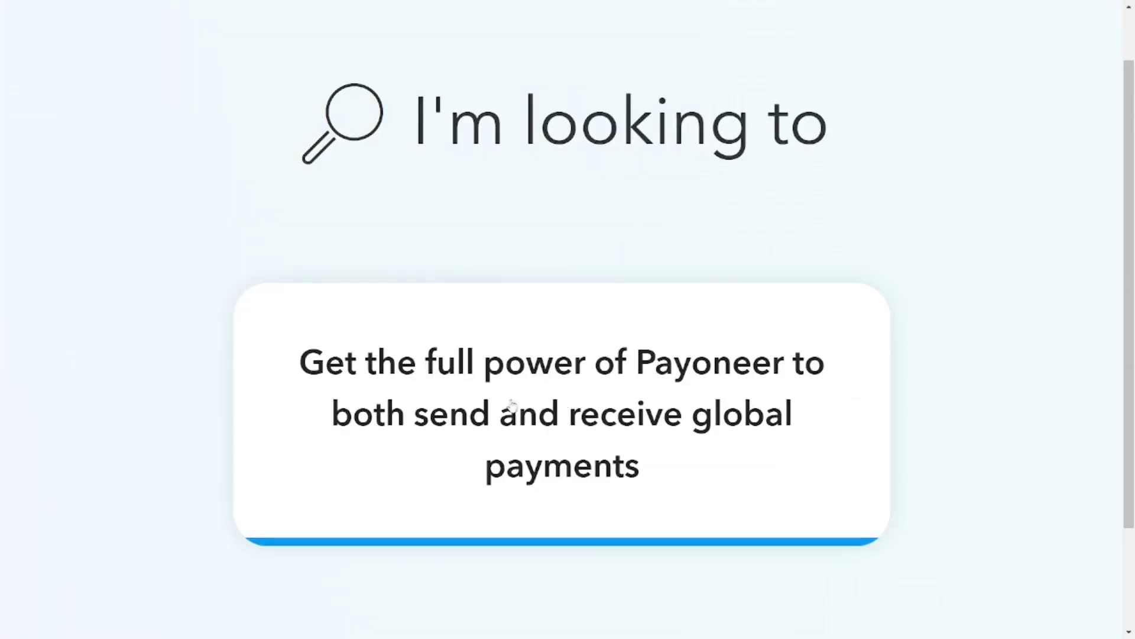
Pick full send-and-receive global payments and bring up the Getting Started sign-up form.
{"action": "left_click", "coordinate": [580, 427]}
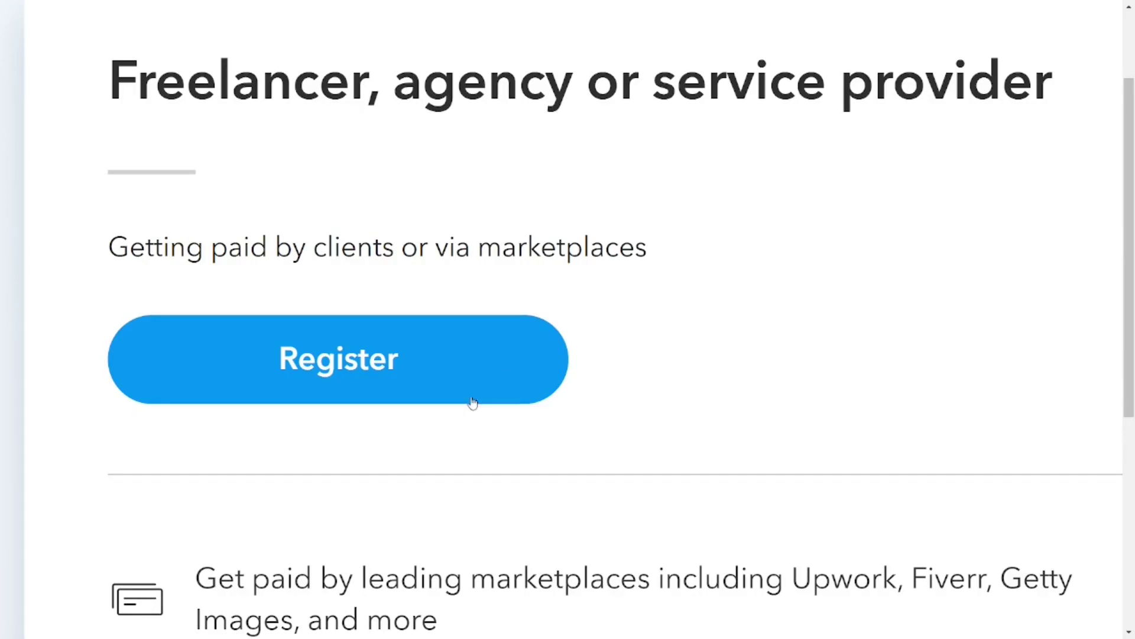
{"action": "left_click", "coordinate": [379, 373]}
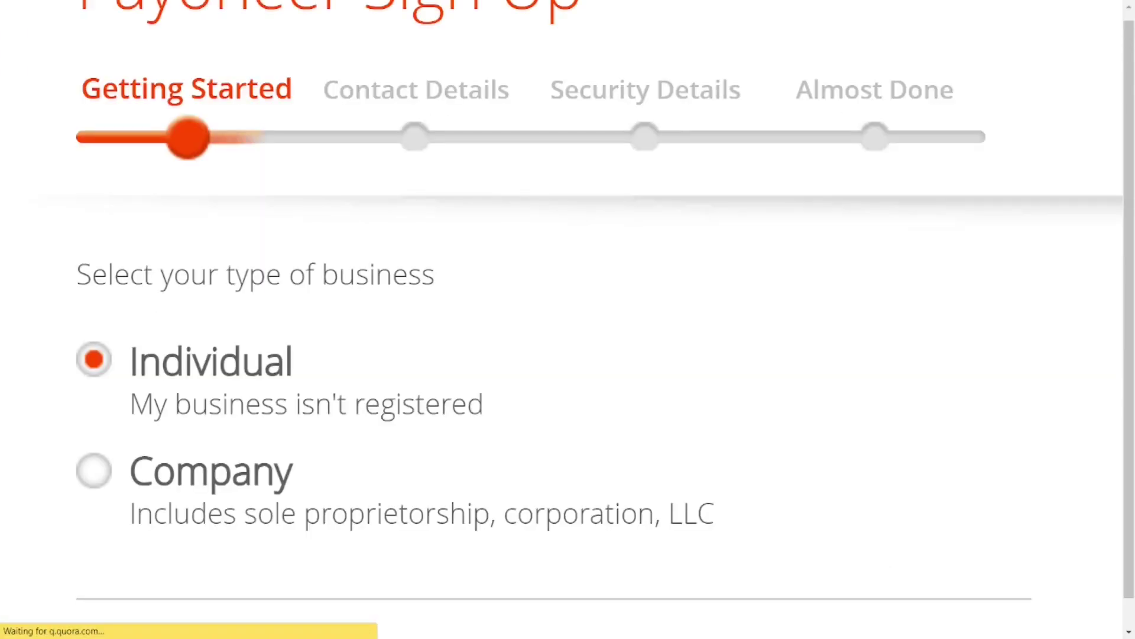
{"action": "scroll", "coordinate": [567, 331], "scroll_direction": "down", "scroll_amount": 5}
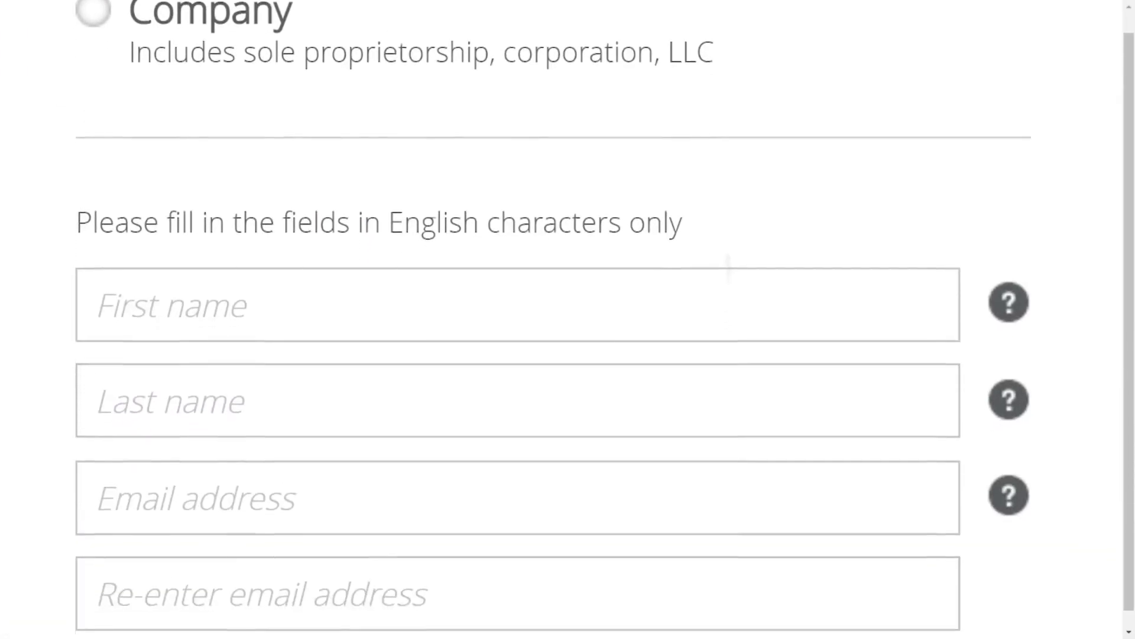
{"action": "scroll", "coordinate": [554, 320], "scroll_direction": "down", "scroll_amount": 2}
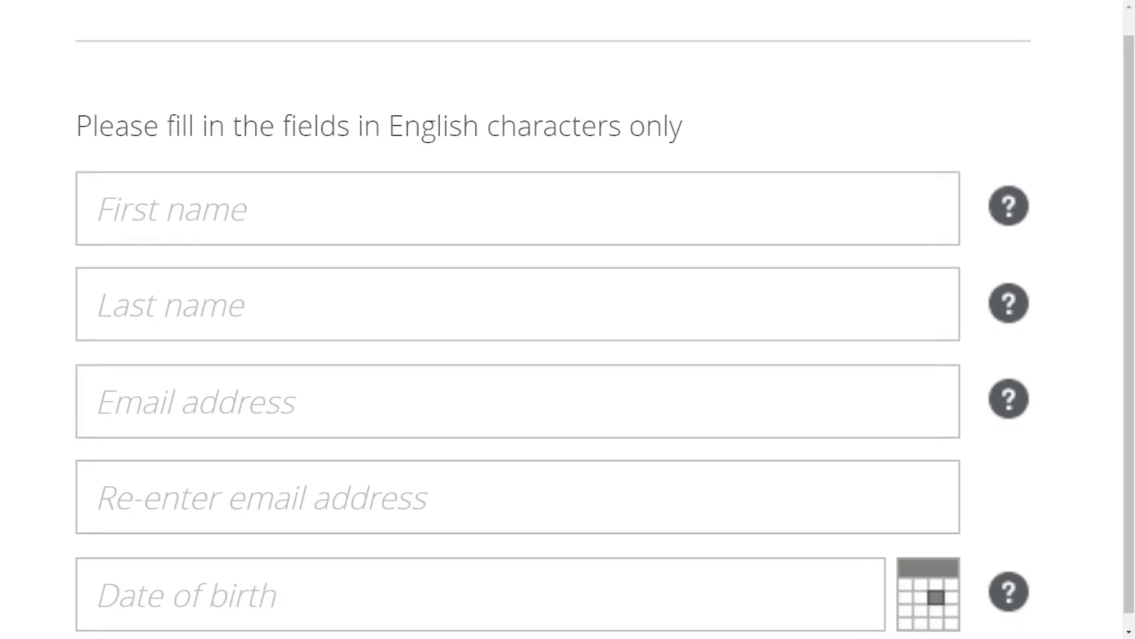
{"action": "scroll", "coordinate": [568, 319], "scroll_direction": "down", "scroll_amount": 4}
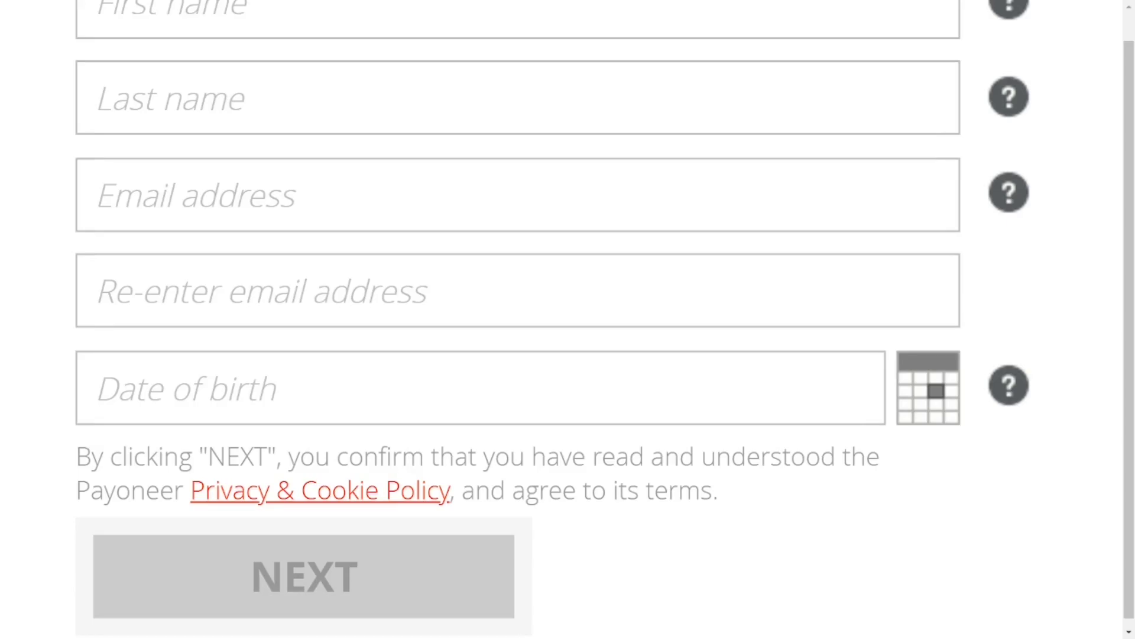
{"action": "scroll", "coordinate": [563, 320], "scroll_direction": "down", "scroll_amount": 3}
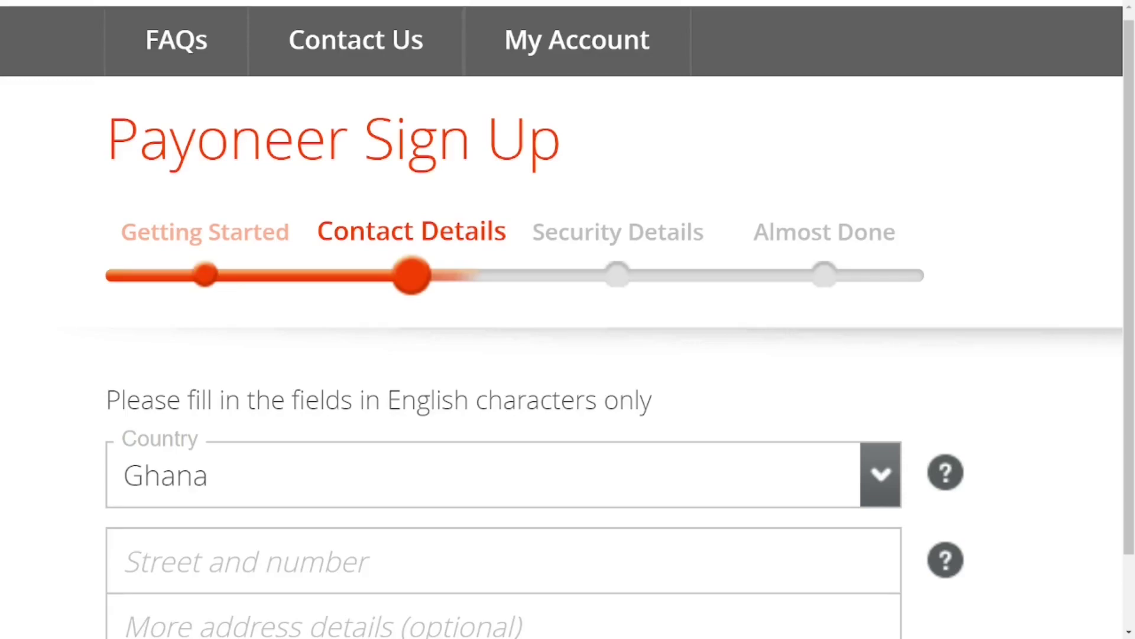
{"action": "scroll", "coordinate": [569, 320], "scroll_direction": "down", "scroll_amount": 4}
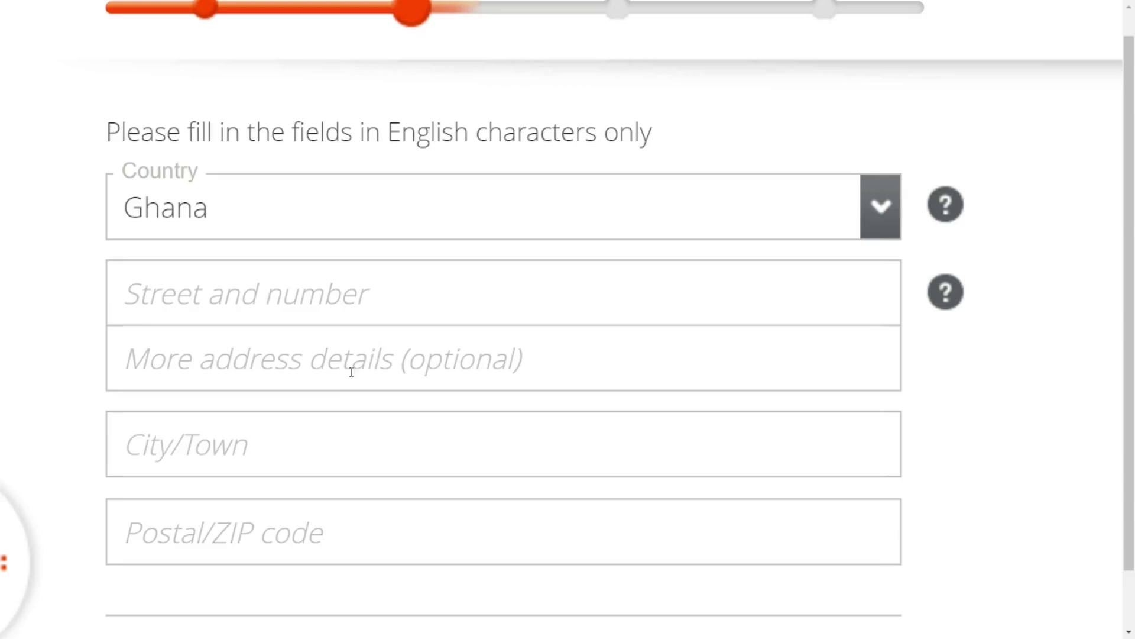
{"action": "scroll", "coordinate": [363, 365], "scroll_direction": "down", "scroll_amount": 3}
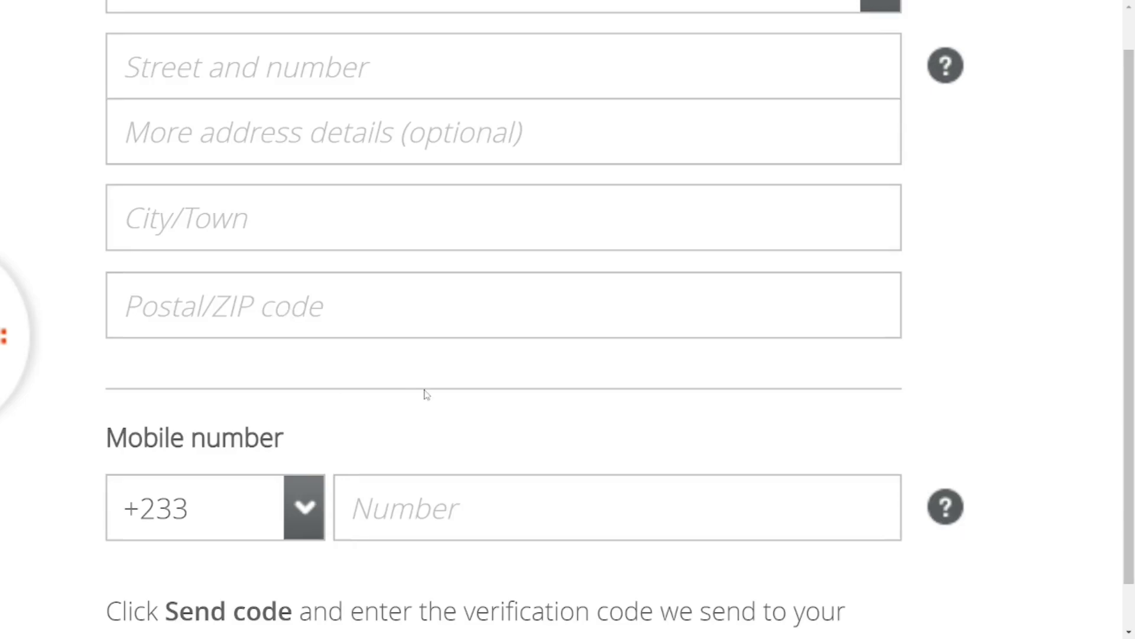
{"action": "scroll", "coordinate": [423, 393], "scroll_direction": "down", "scroll_amount": 3}
{"action": "scroll", "coordinate": [568, 319], "scroll_direction": "down", "scroll_amount": 1}
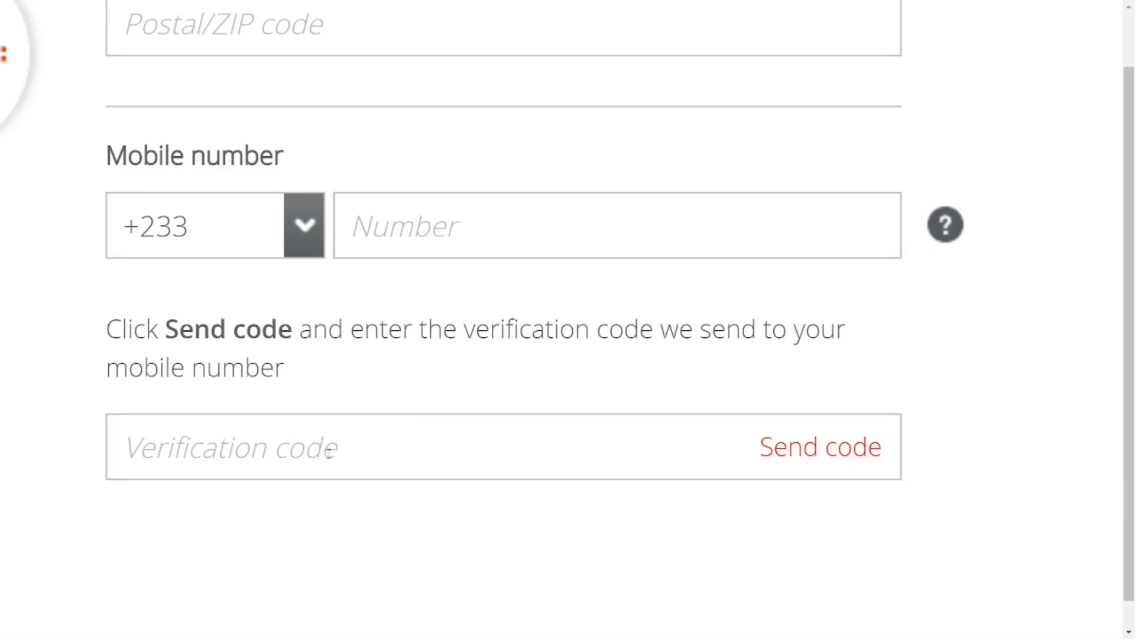
{"action": "scroll", "coordinate": [357, 445], "scroll_direction": "down", "scroll_amount": 5}
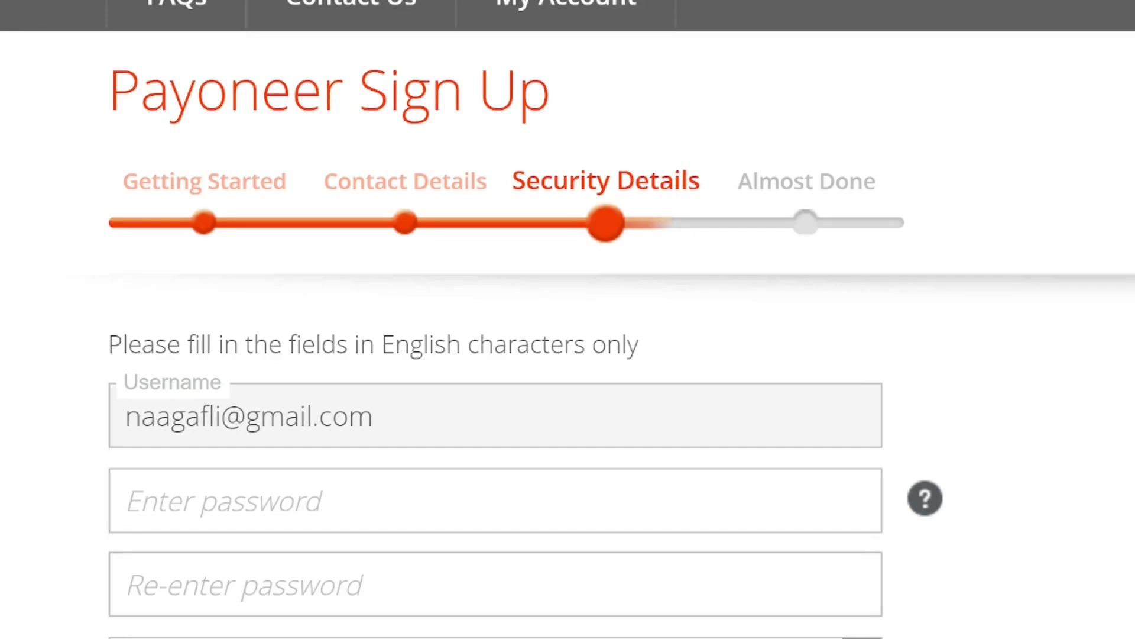
Set the security question to 'What town was your mother born in?'.
{"action": "scroll", "coordinate": [568, 319], "scroll_direction": "down", "scroll_amount": 4}
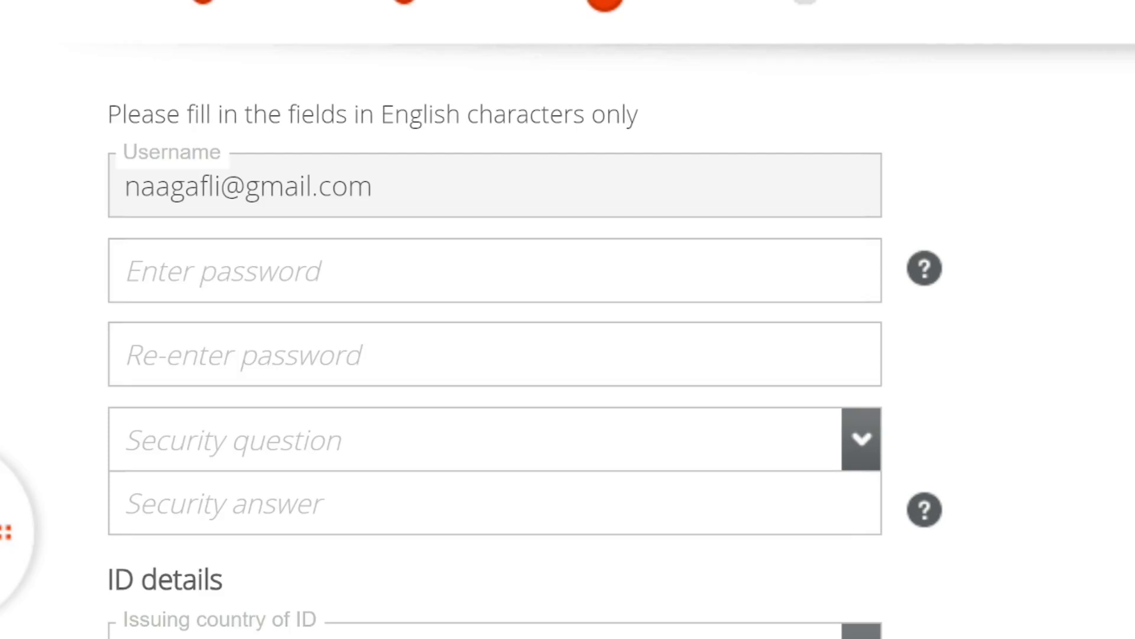
{"action": "scroll", "coordinate": [893, 277], "scroll_direction": "down", "scroll_amount": 3}
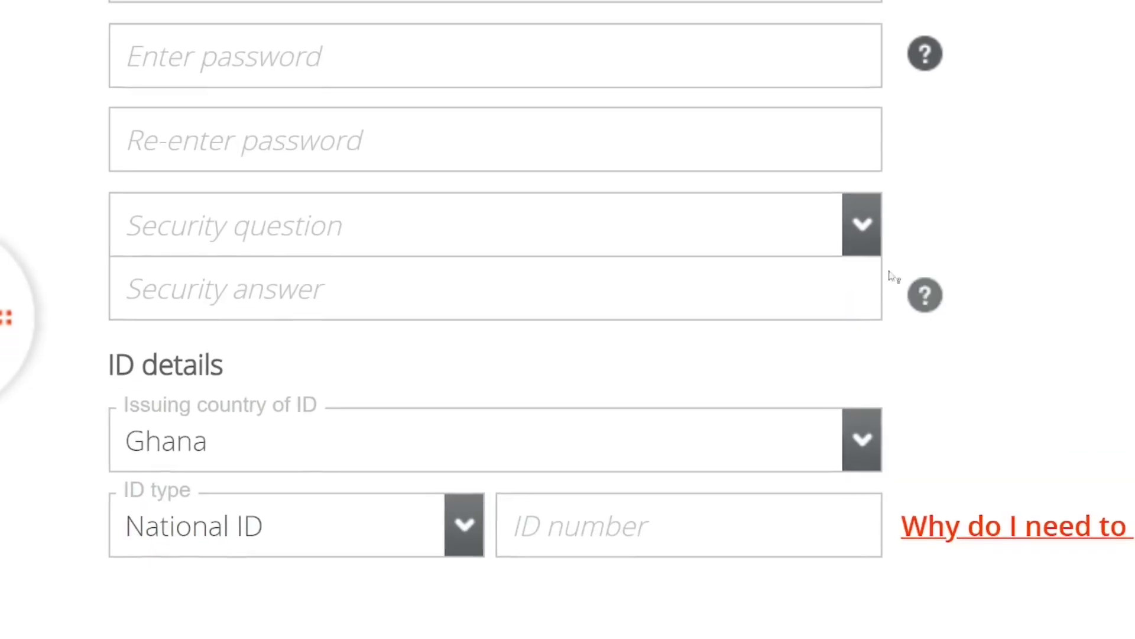
{"action": "left_click", "coordinate": [861, 236]}
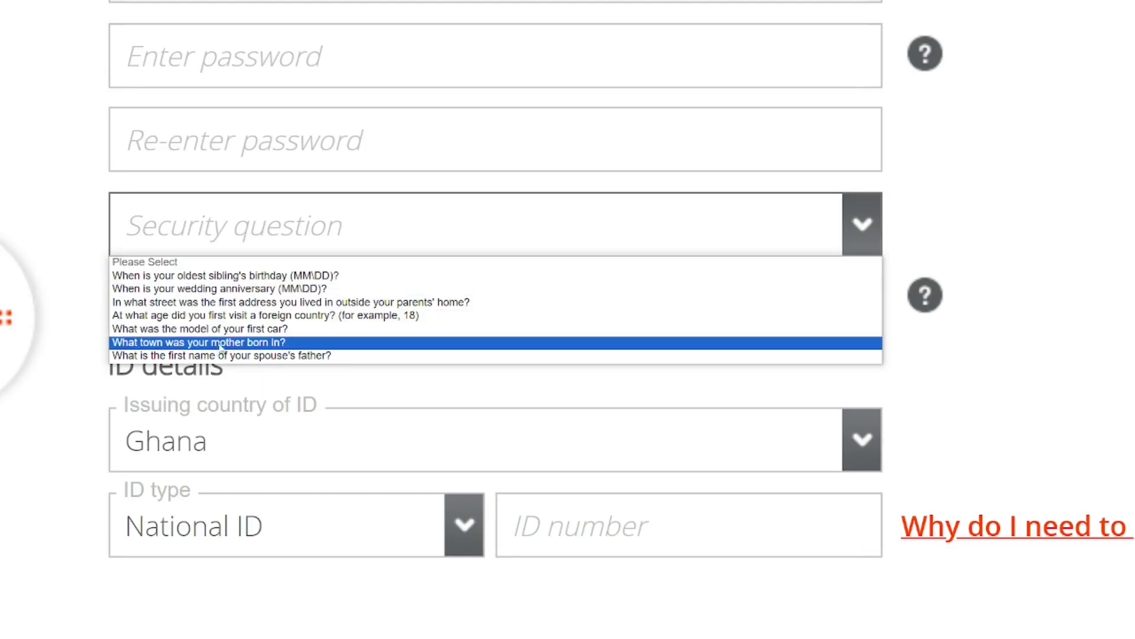
{"action": "left_click", "coordinate": [216, 347]}
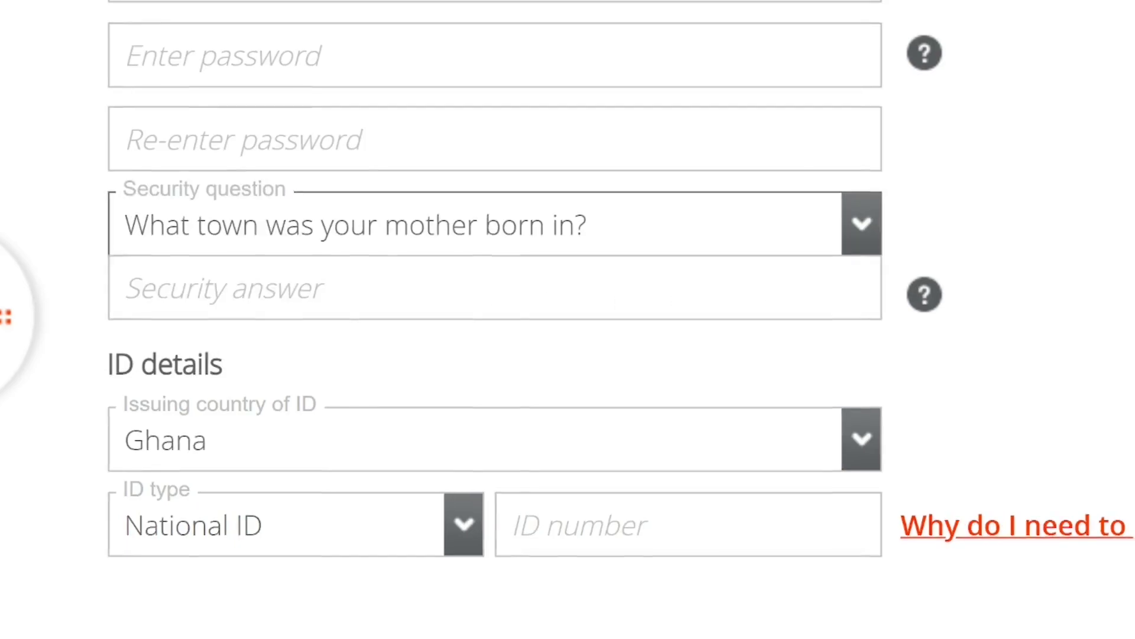
Keep National ID as the ID type and move to the ID number field.
{"action": "scroll", "coordinate": [520, 331], "scroll_direction": "down", "scroll_amount": 2}
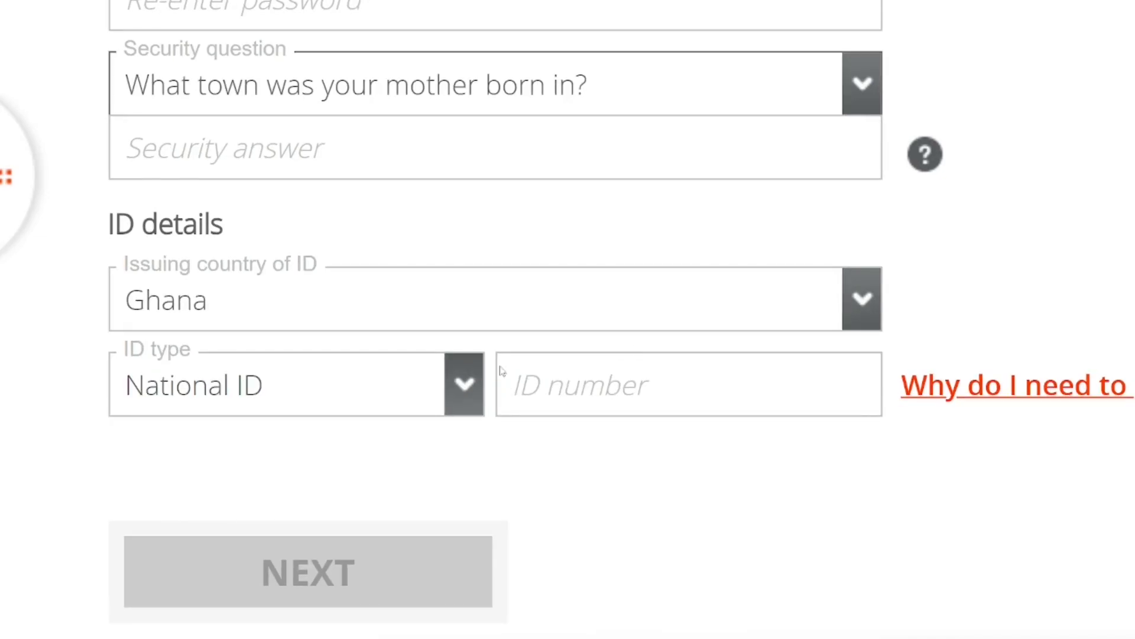
{"action": "left_click", "coordinate": [464, 391]}
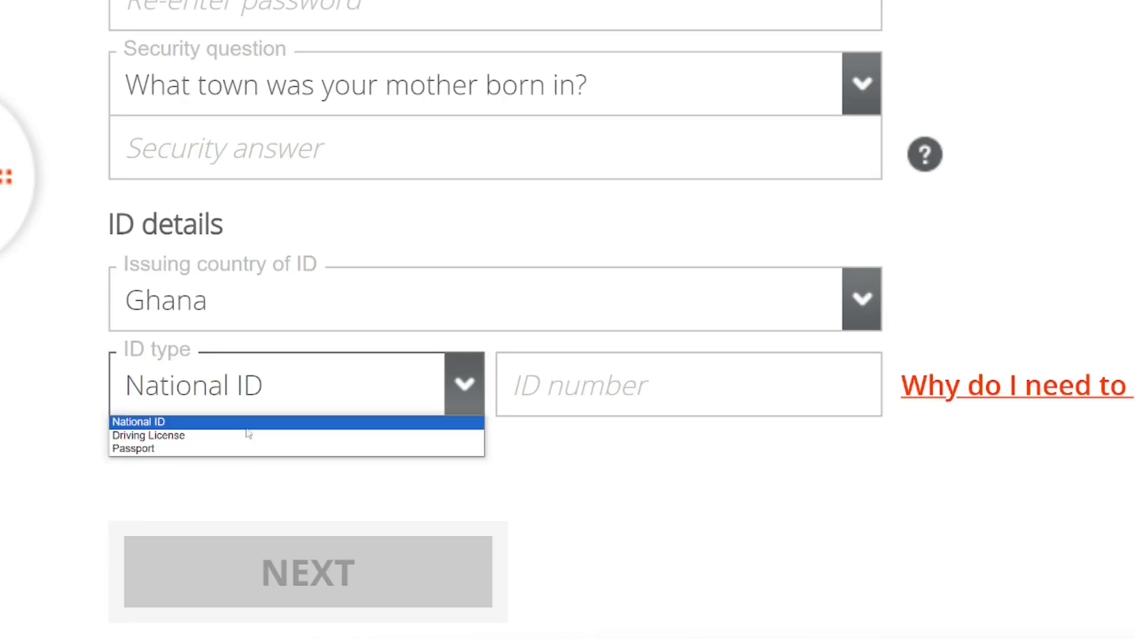
{"action": "left_click", "coordinate": [664, 384]}
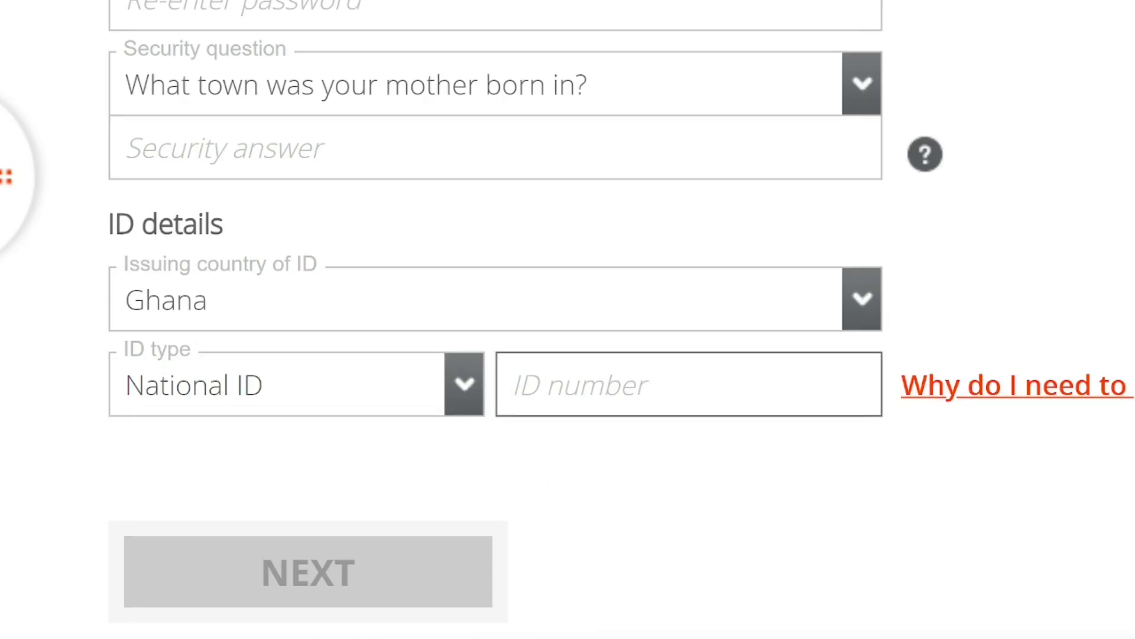
{"action": "scroll", "coordinate": [535, 511], "scroll_direction": "down", "scroll_amount": 2}
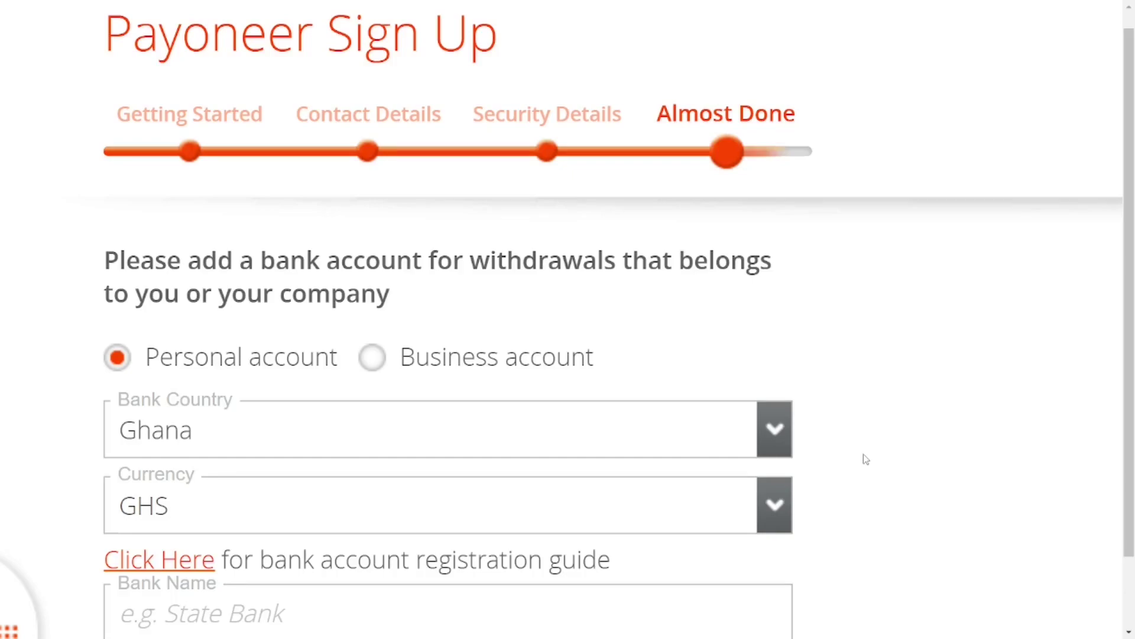
Keep GHS as the currency for the personal Ghana bank account.
{"action": "scroll", "coordinate": [947, 444], "scroll_direction": "down", "scroll_amount": 1}
{"action": "scroll", "coordinate": [947, 444], "scroll_direction": "down", "scroll_amount": 5}
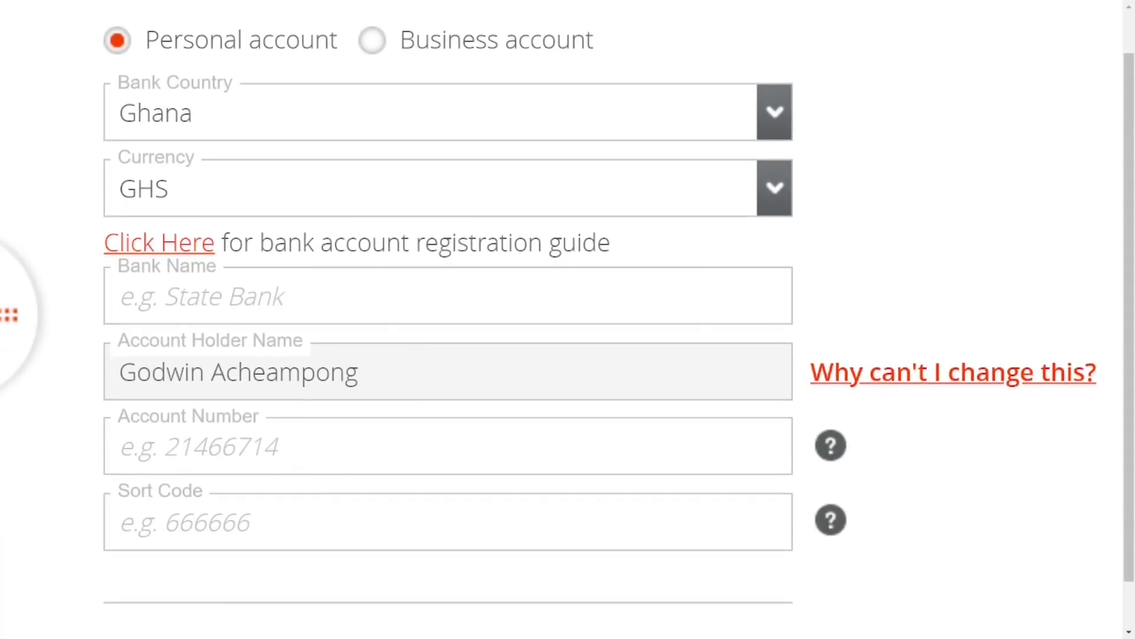
{"action": "left_click", "coordinate": [776, 196]}
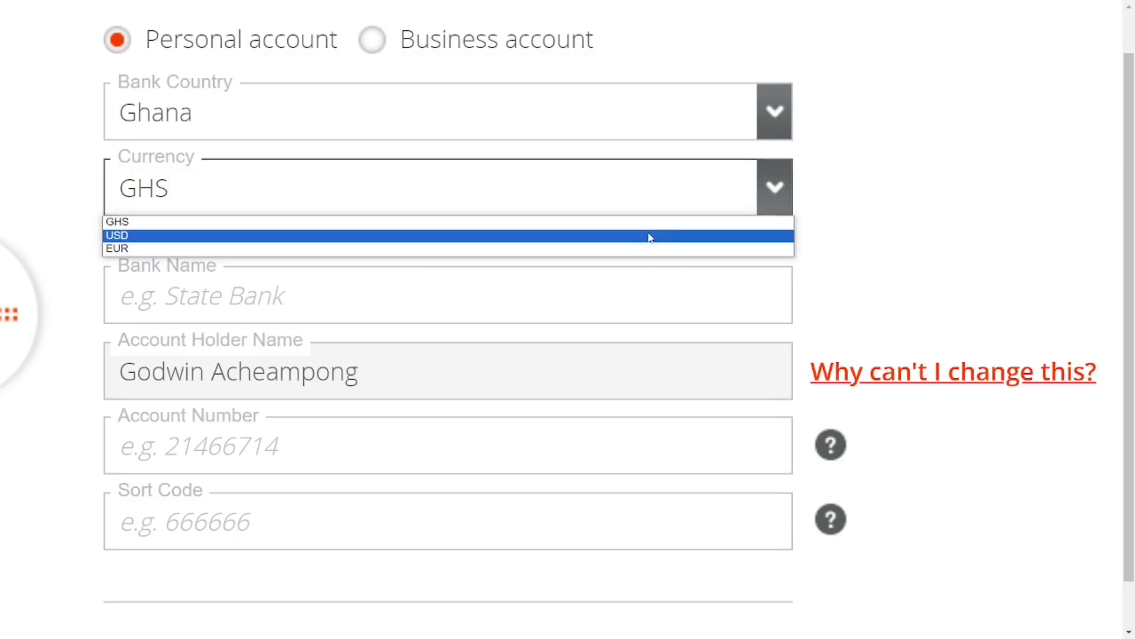
{"action": "left_click", "coordinate": [759, 181]}
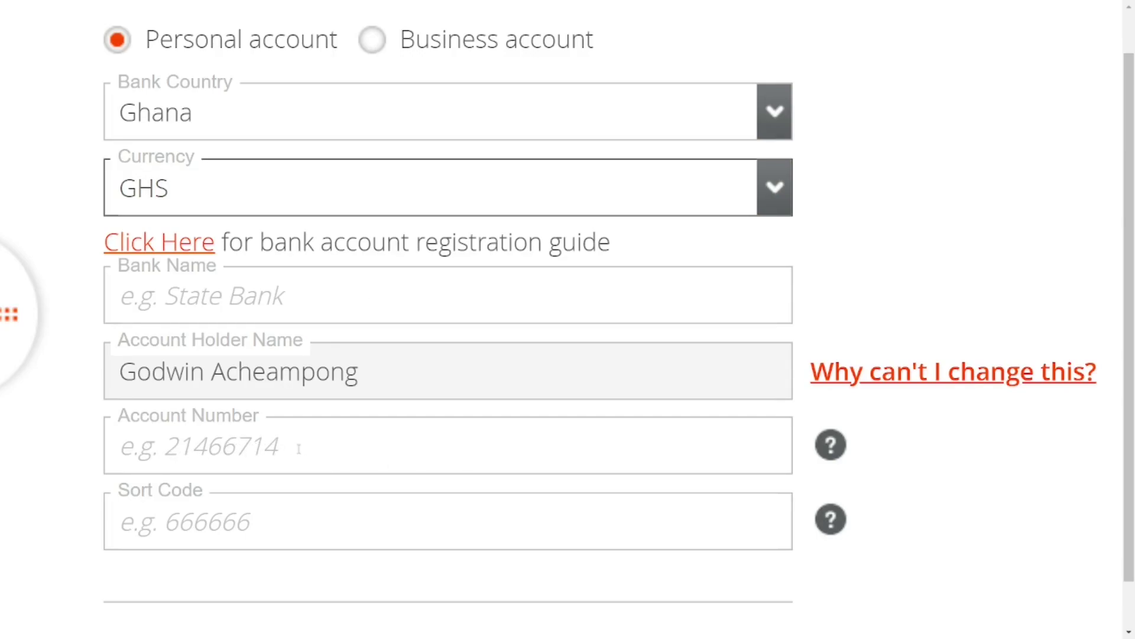
{"action": "scroll", "coordinate": [299, 448], "scroll_direction": "down", "scroll_amount": 3}
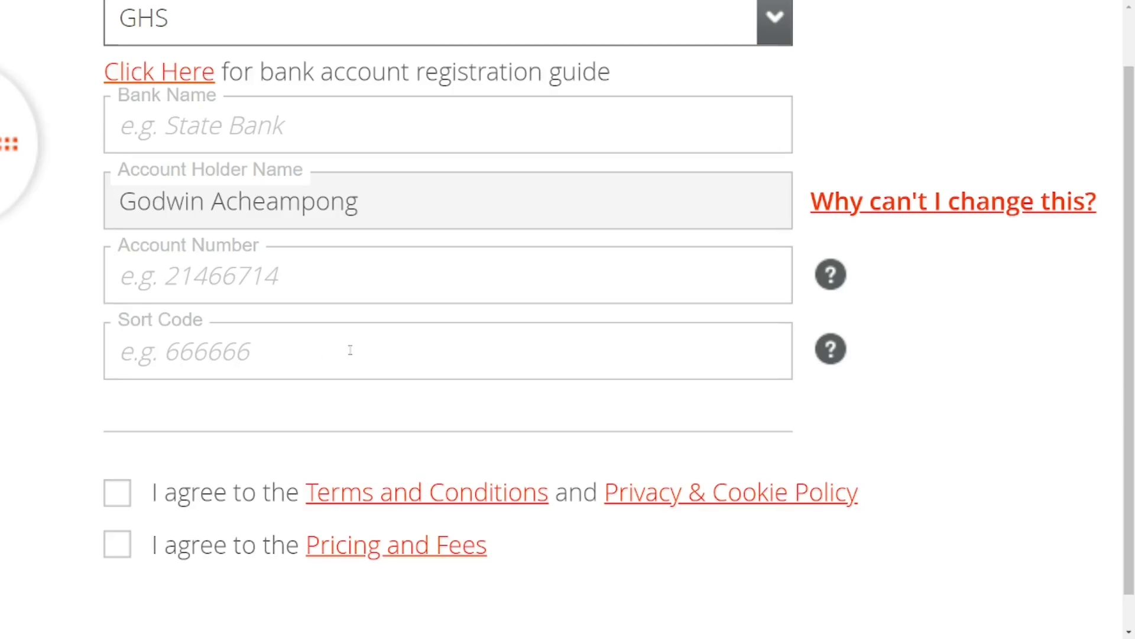
Toggle the Terms and Conditions and Pricing and Fees agreement checkboxes.
{"action": "scroll", "coordinate": [350, 350], "scroll_direction": "down", "scroll_amount": 3}
{"action": "left_click", "coordinate": [120, 326]}
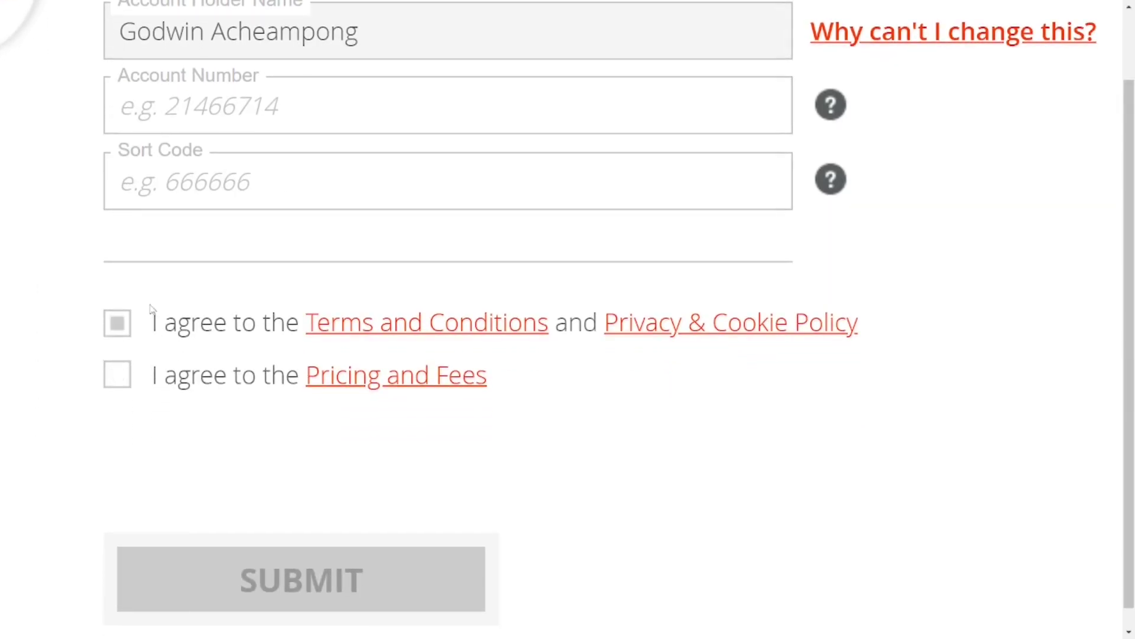
{"action": "left_click", "coordinate": [125, 328]}
{"action": "left_click", "coordinate": [153, 390]}
{"action": "left_click", "coordinate": [127, 384]}
{"action": "scroll", "coordinate": [307, 489], "scroll_direction": "down", "scroll_amount": 2}
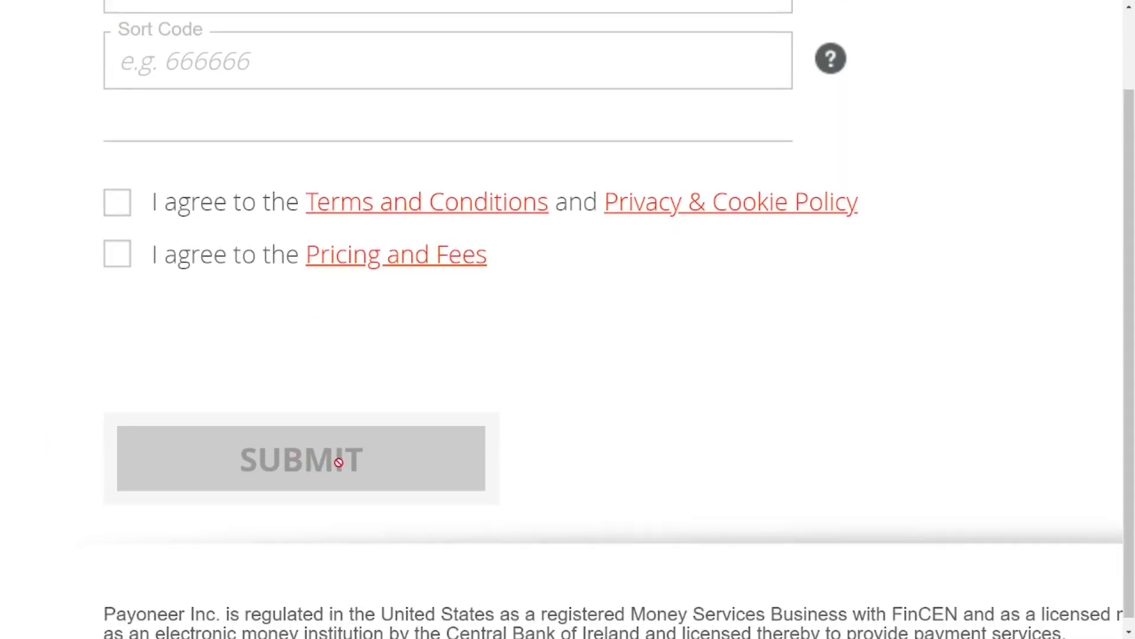